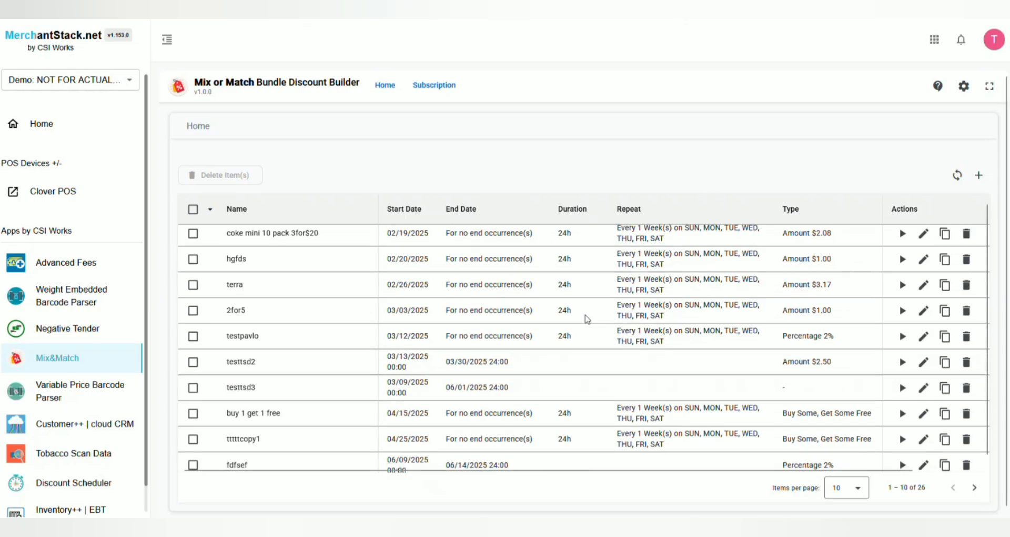
Set the discount list to show 50 items per page
scroll(505, 392, down, 1)
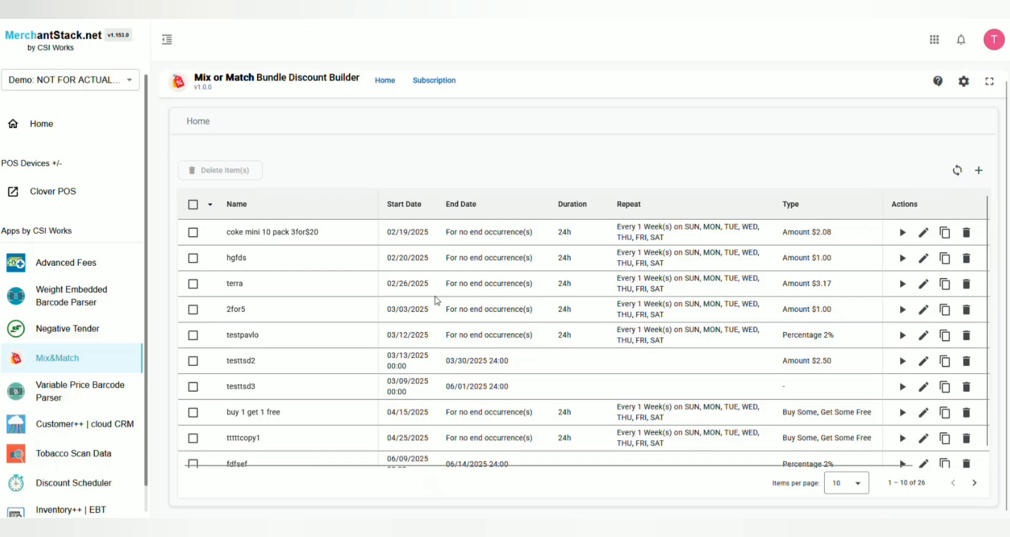
scroll(695, 387, down, 1)
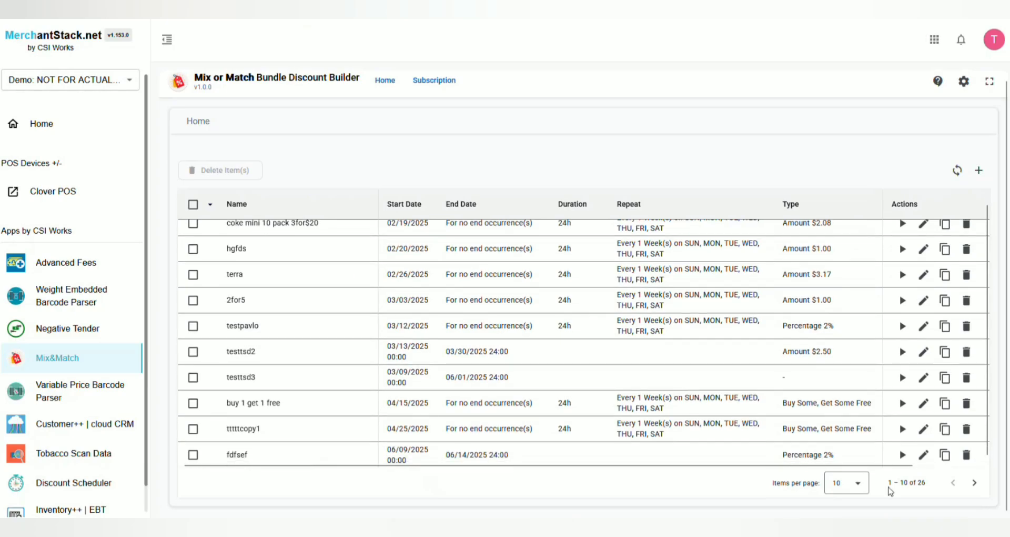
click(858, 483)
click(848, 454)
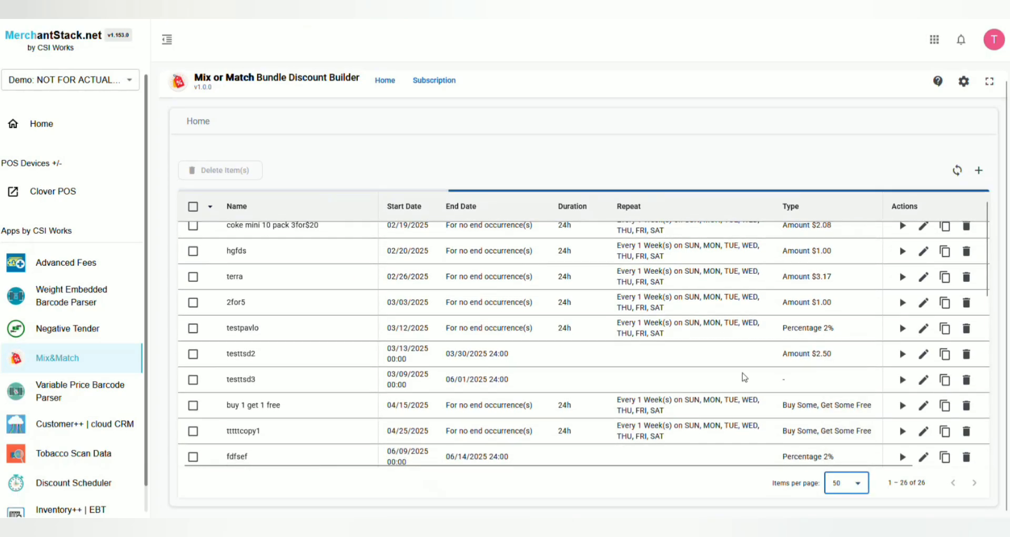
scroll(728, 376, down, 8)
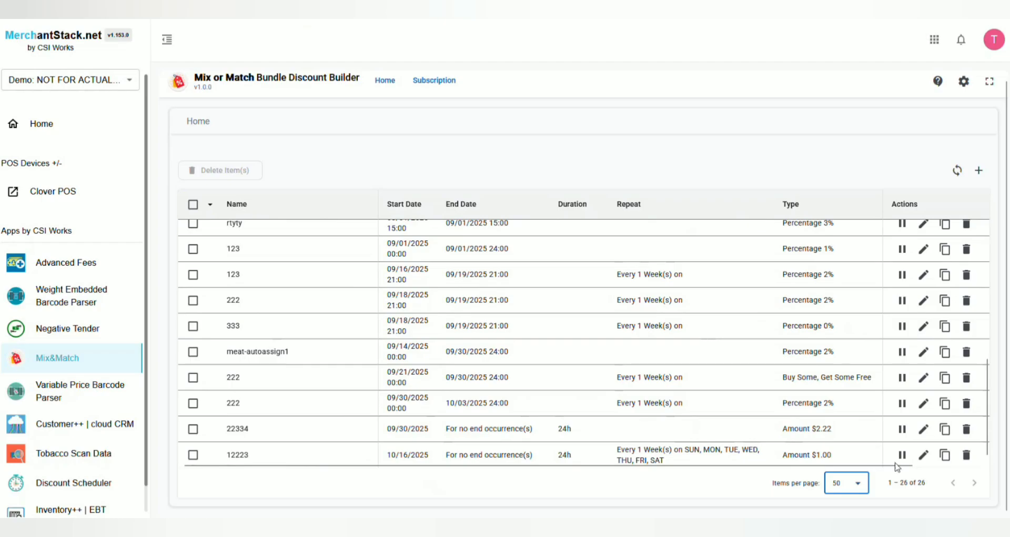
click(975, 482)
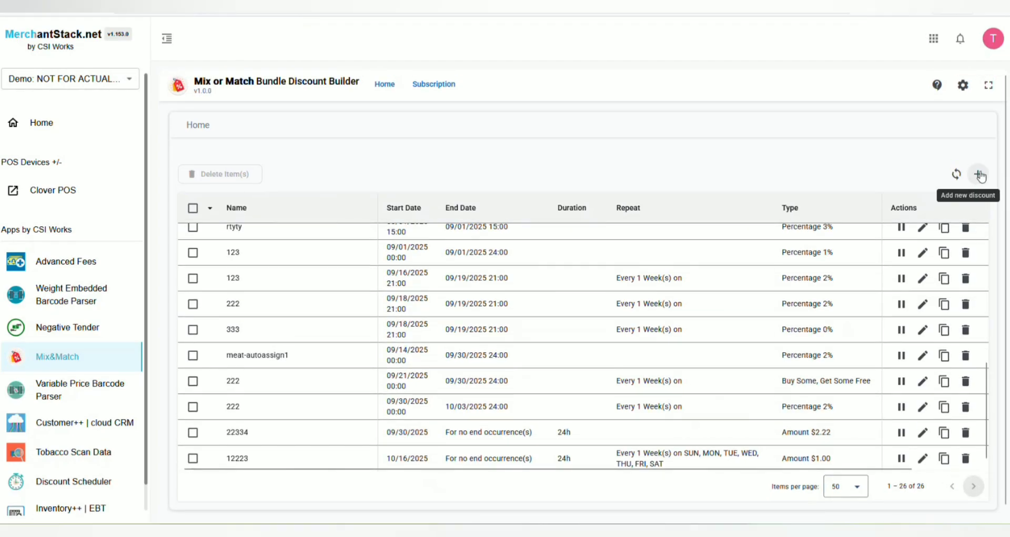
Start a new discount, dismiss the attention notice, and name it Discount Test Name
click(979, 175)
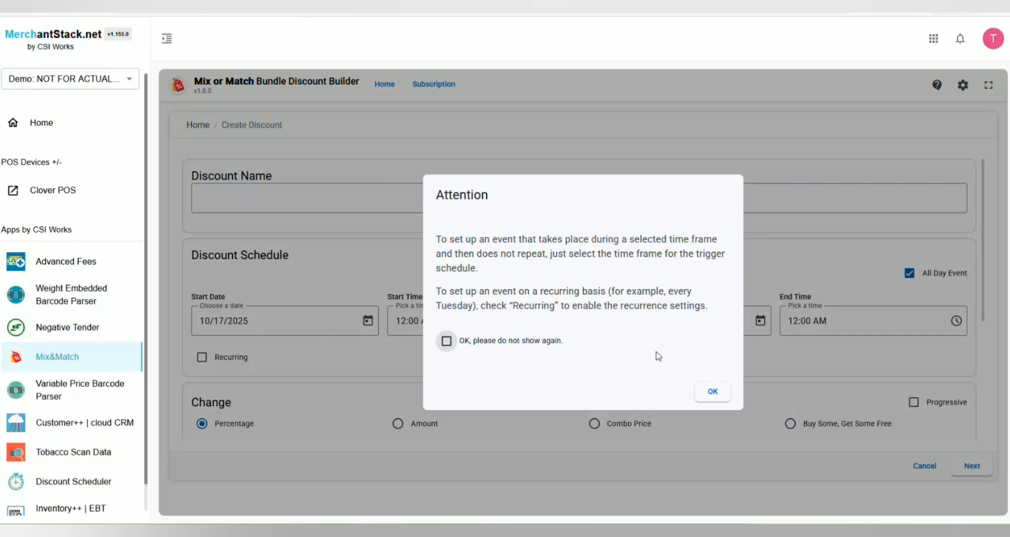
click(712, 391)
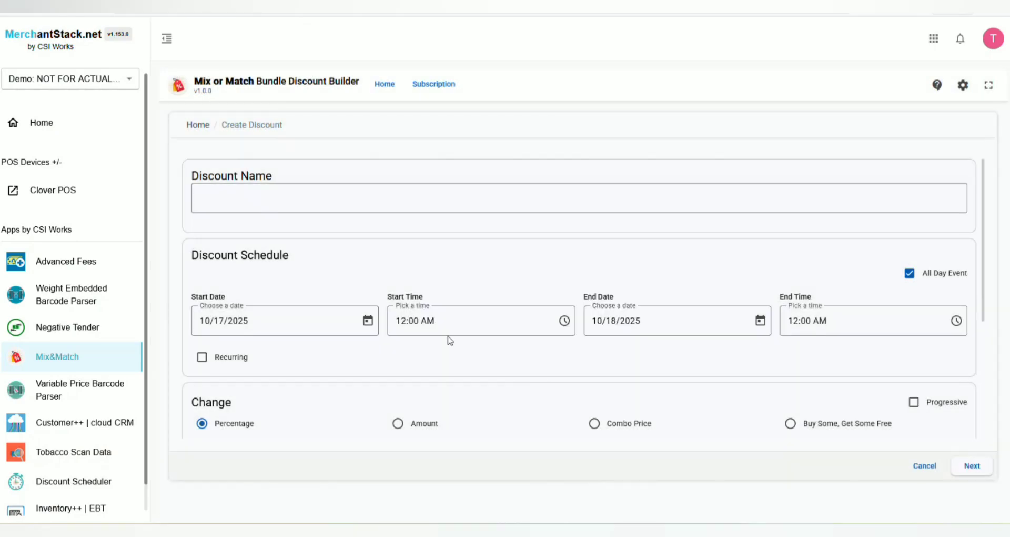
click(287, 196)
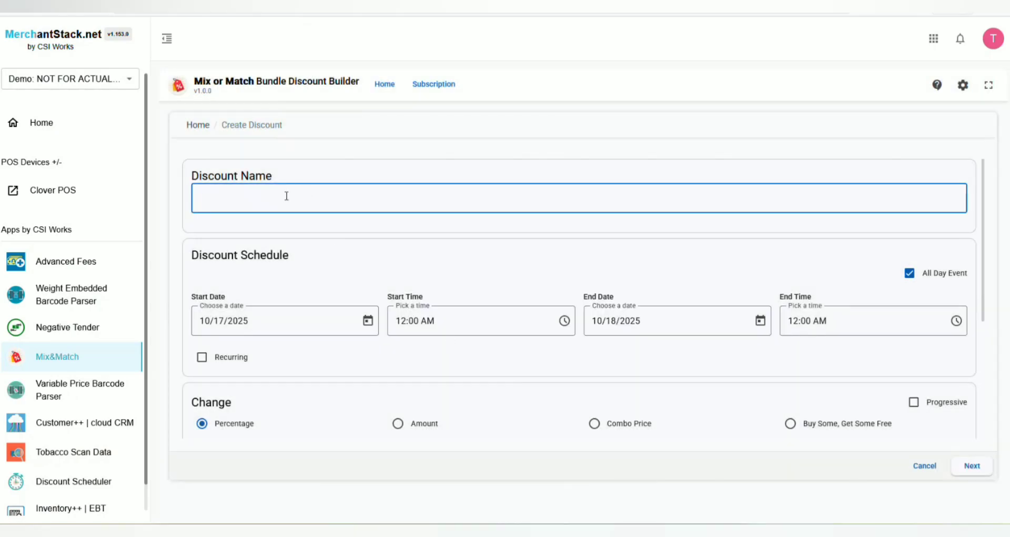
text(Discount Test Name)
Make the discount schedule recurring
scroll(449, 263, down, 1)
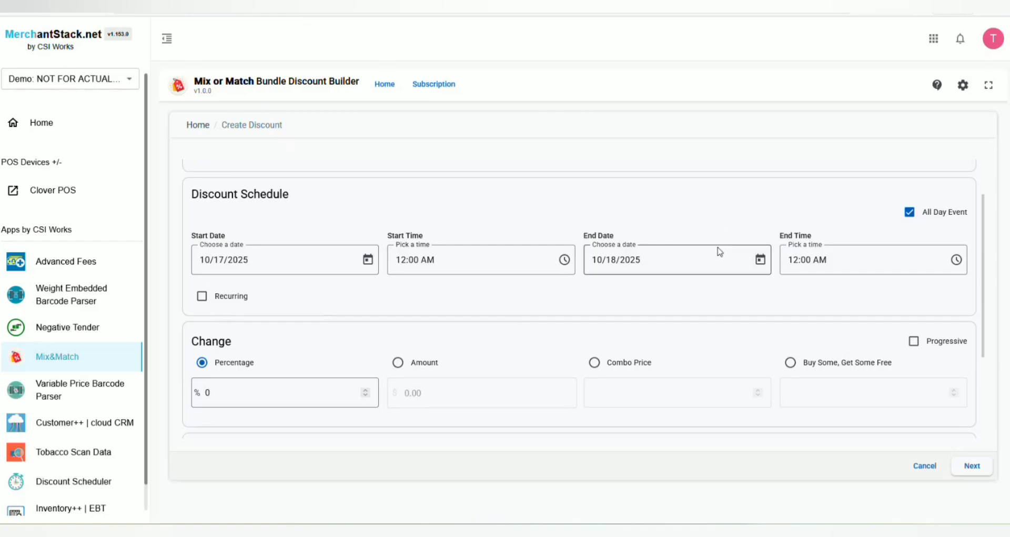
click(203, 296)
scroll(371, 293, down, 2)
scroll(389, 295, up, 1)
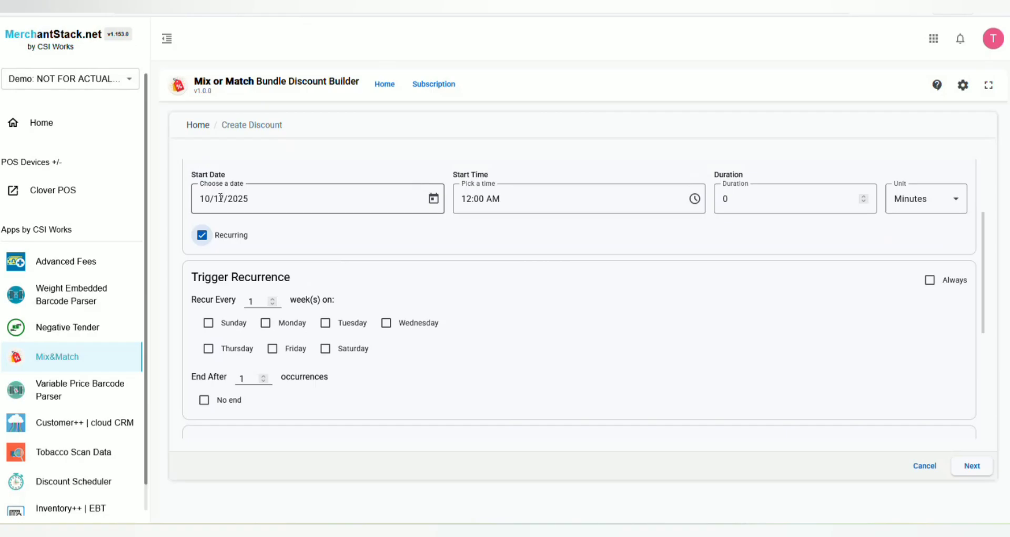
Set the recurring duration to 8 Hours
click(762, 199)
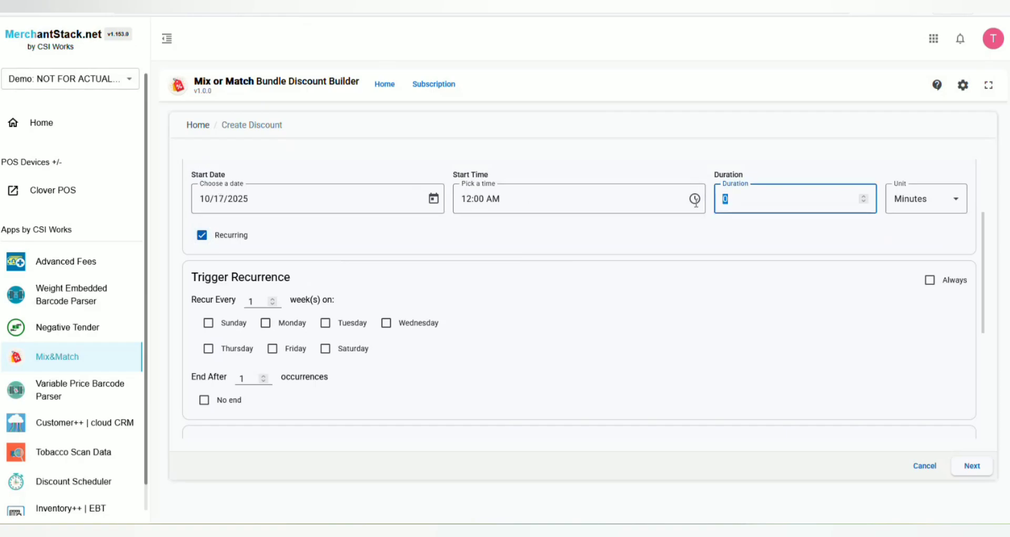
text(8)
click(909, 198)
click(901, 232)
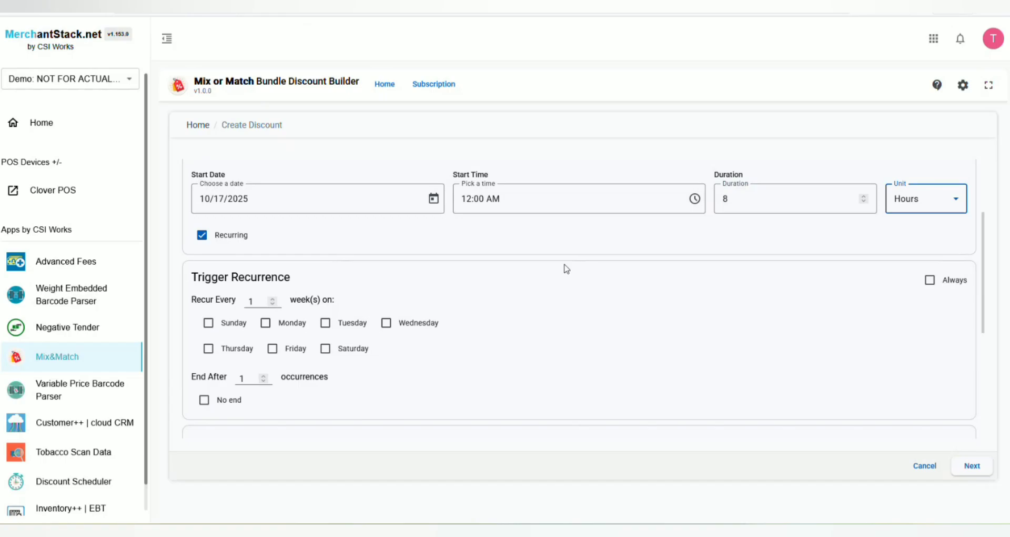
Set the trigger recurrence to Always, on every weekday, with no end
click(208, 322)
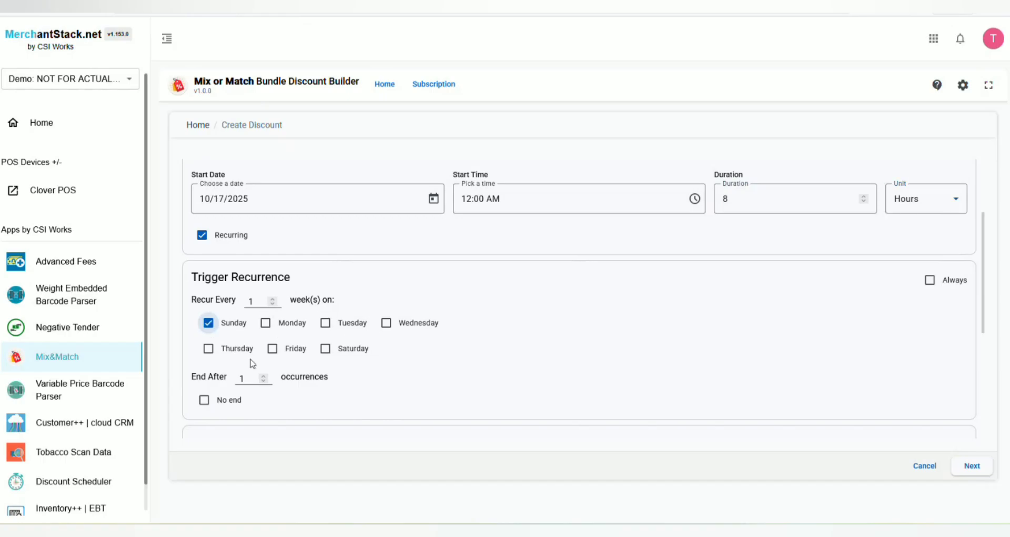
click(325, 349)
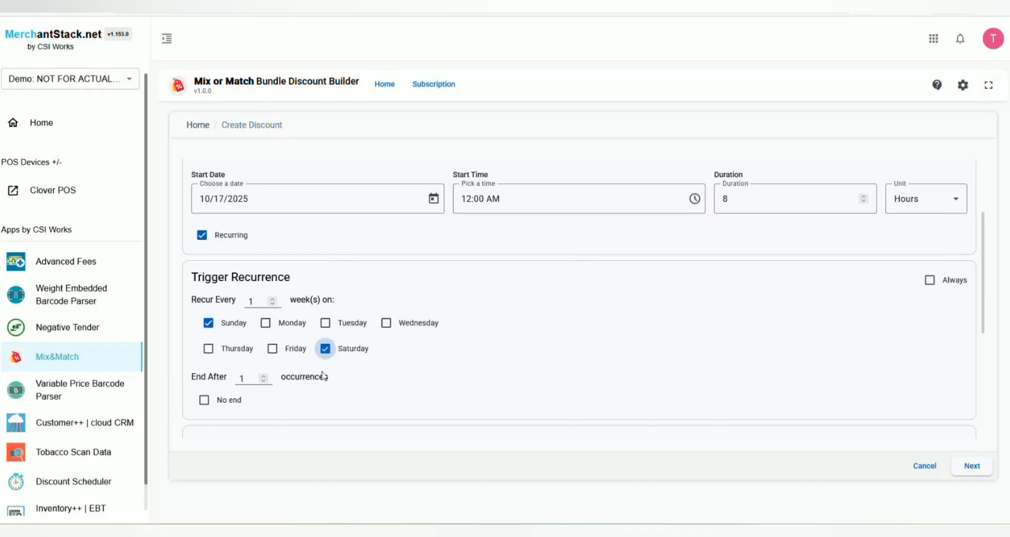
click(272, 348)
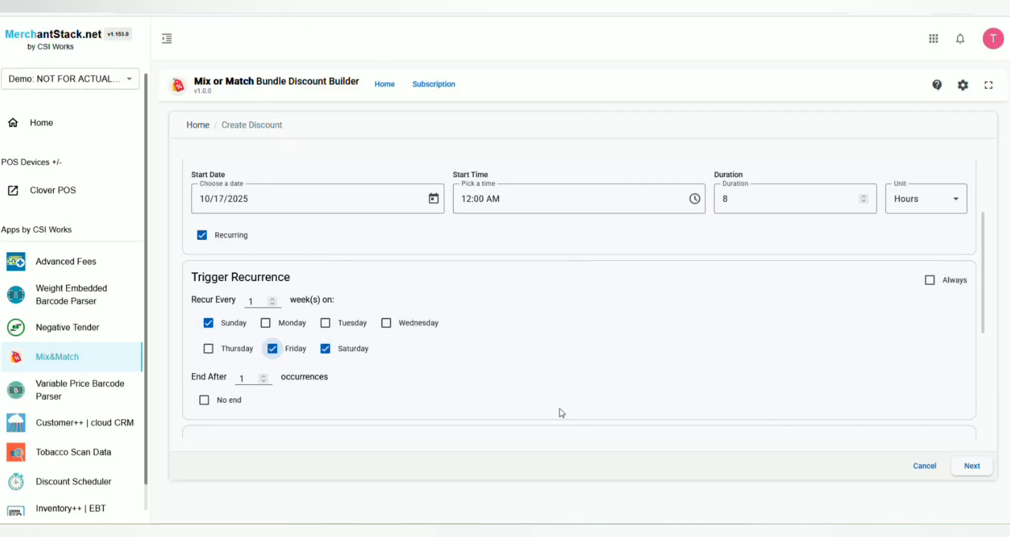
click(204, 400)
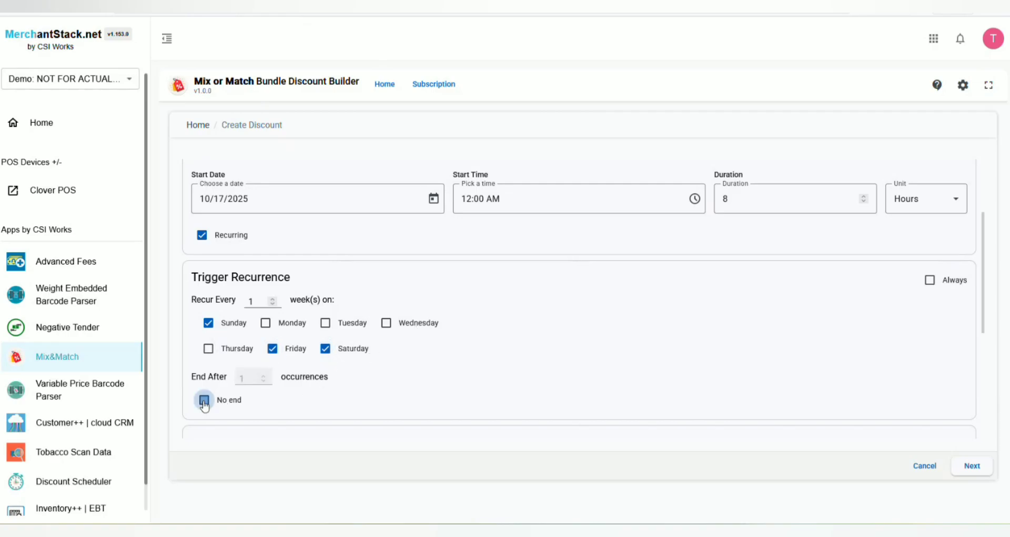
scroll(437, 360, down, 1)
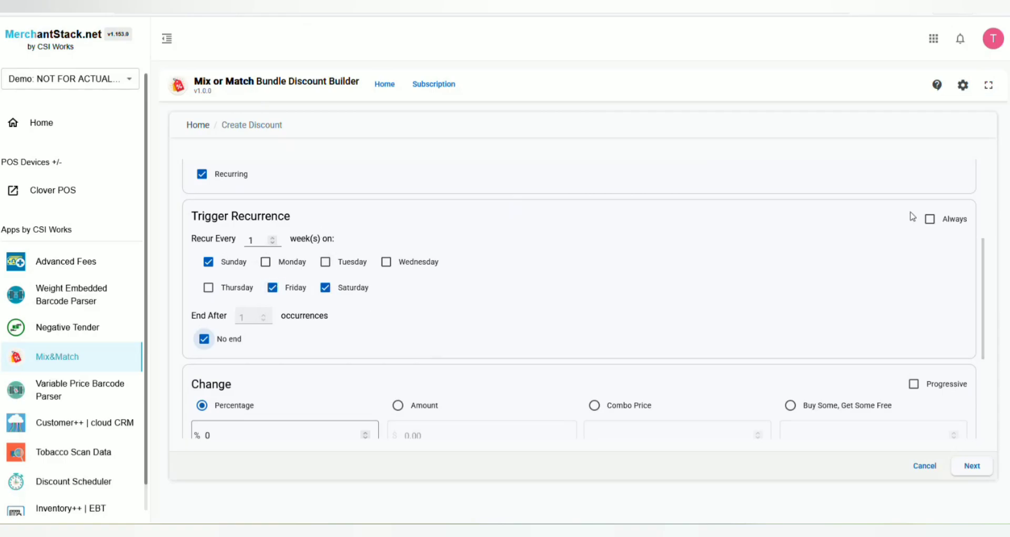
click(930, 218)
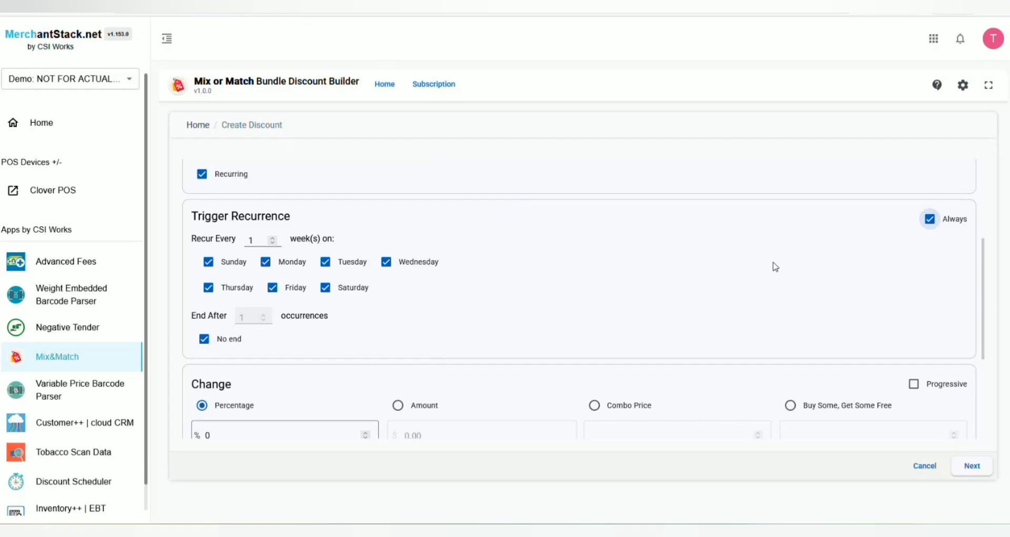
Set the percentage change to 50
scroll(747, 278, down, 2)
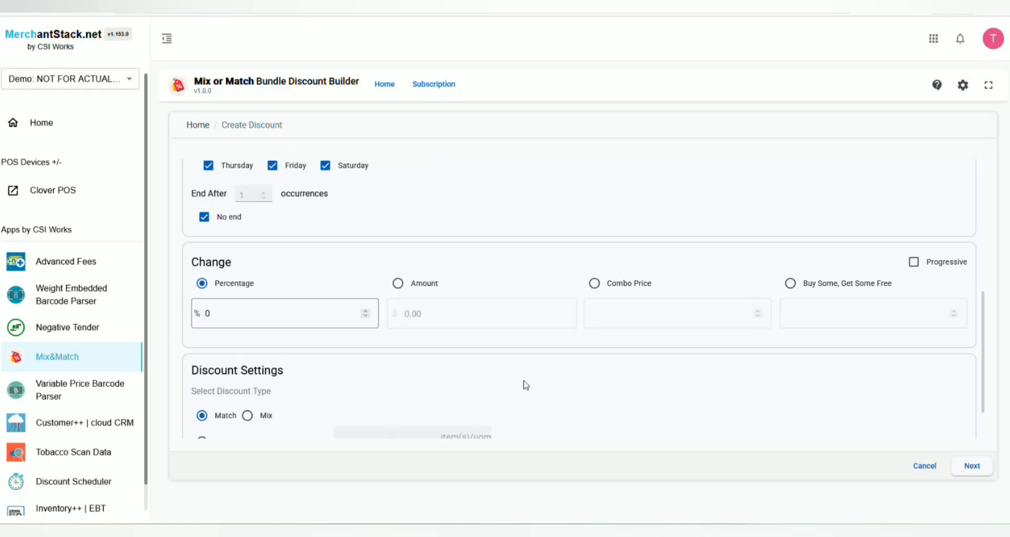
drag(198, 261, 268, 264)
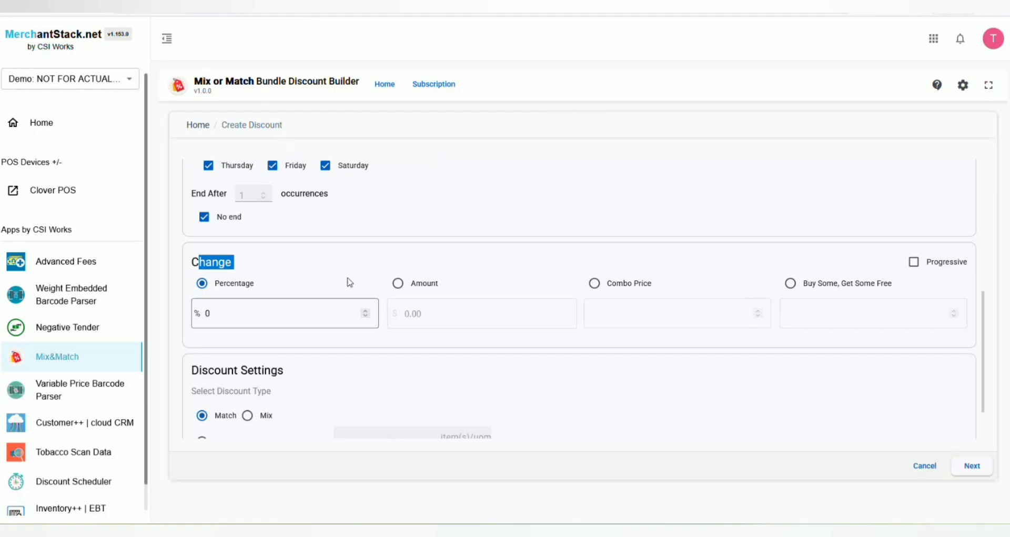
click(293, 310)
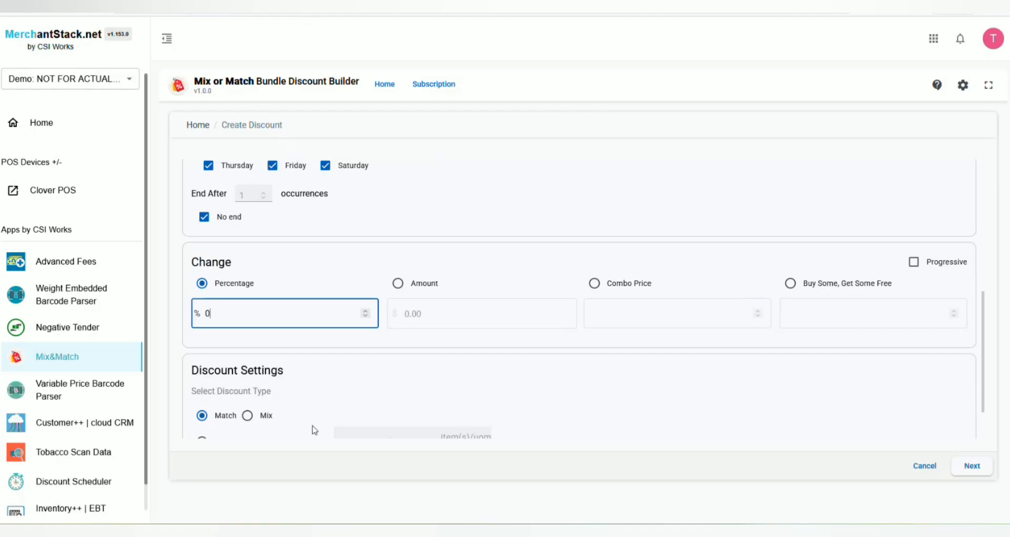
scroll(329, 420, down, 2)
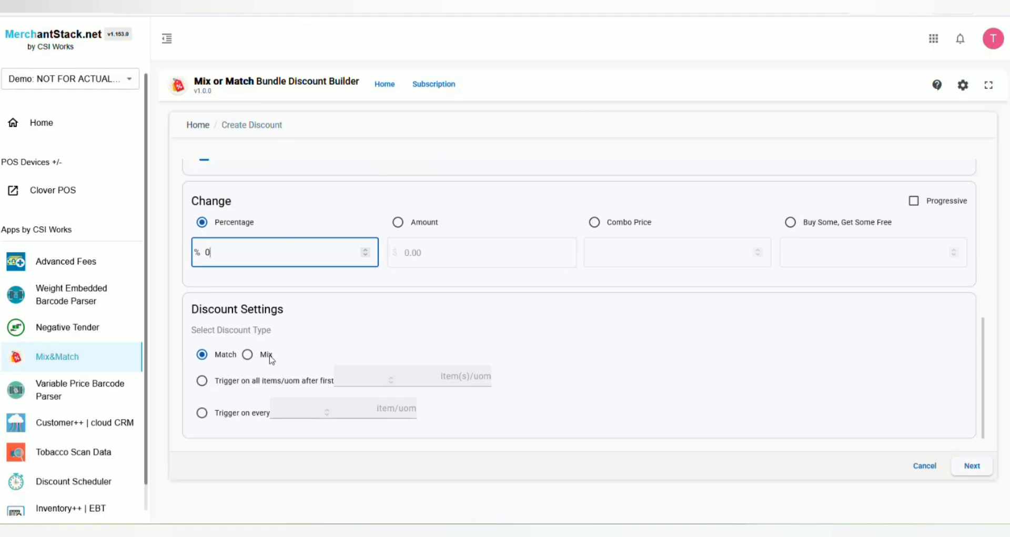
click(398, 221)
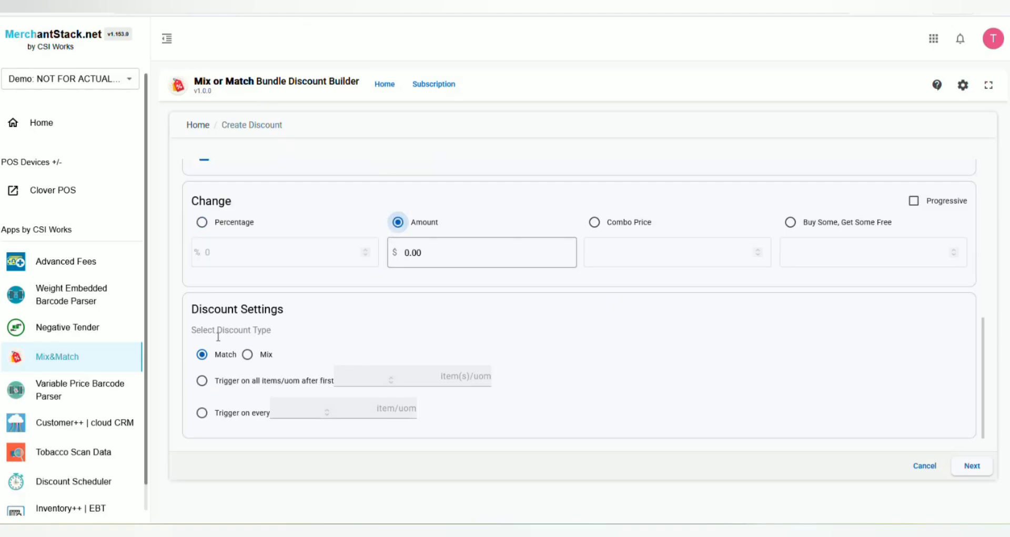
click(203, 224)
click(205, 243)
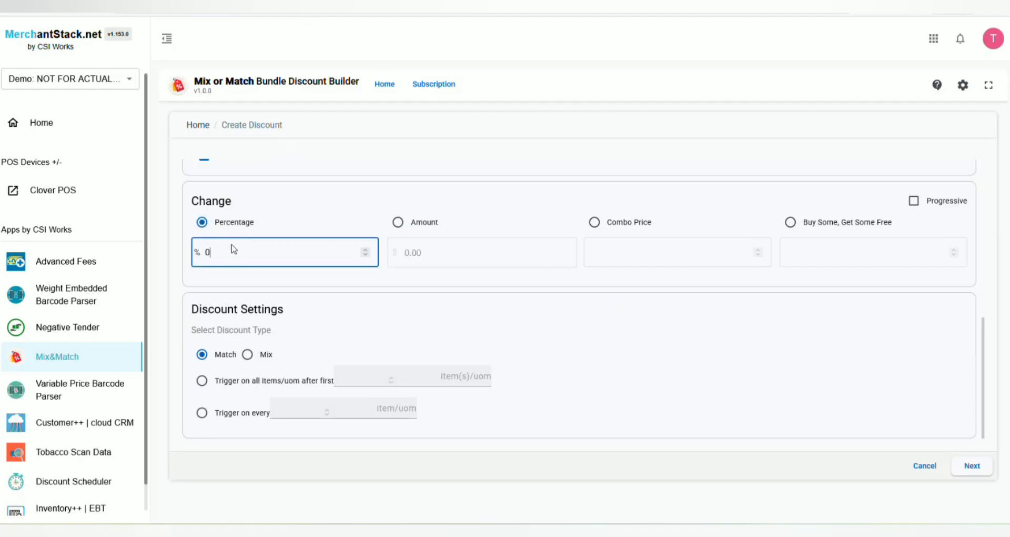
key(BackSpace)
text(50)
Choose the Mix discount type, triggering on all items after the first 6
click(247, 355)
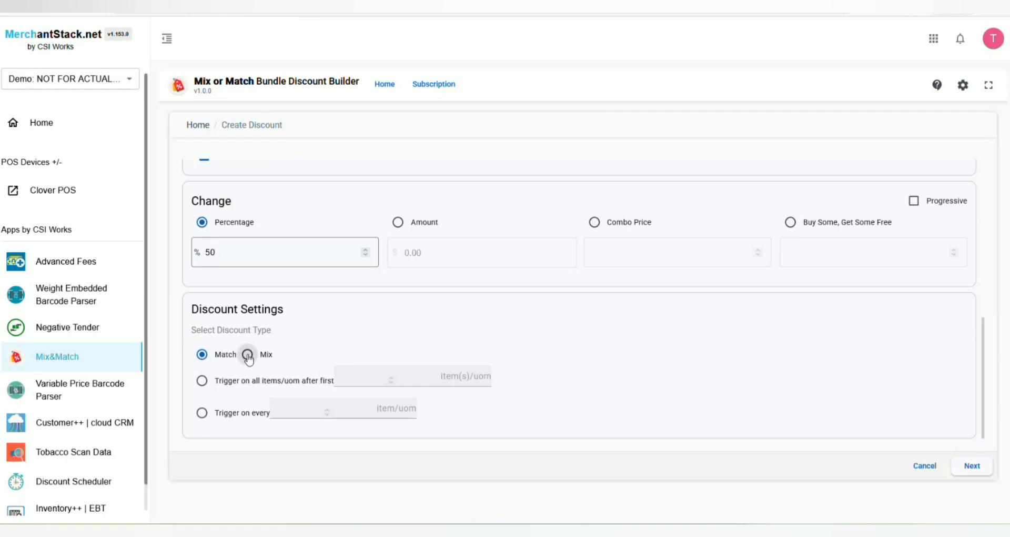
click(202, 354)
click(247, 354)
click(202, 380)
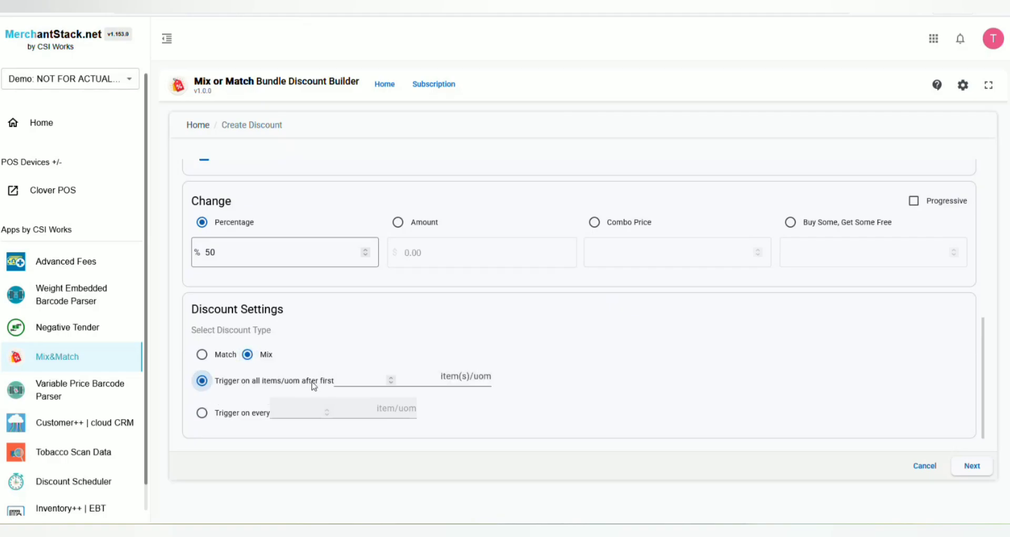
click(359, 380)
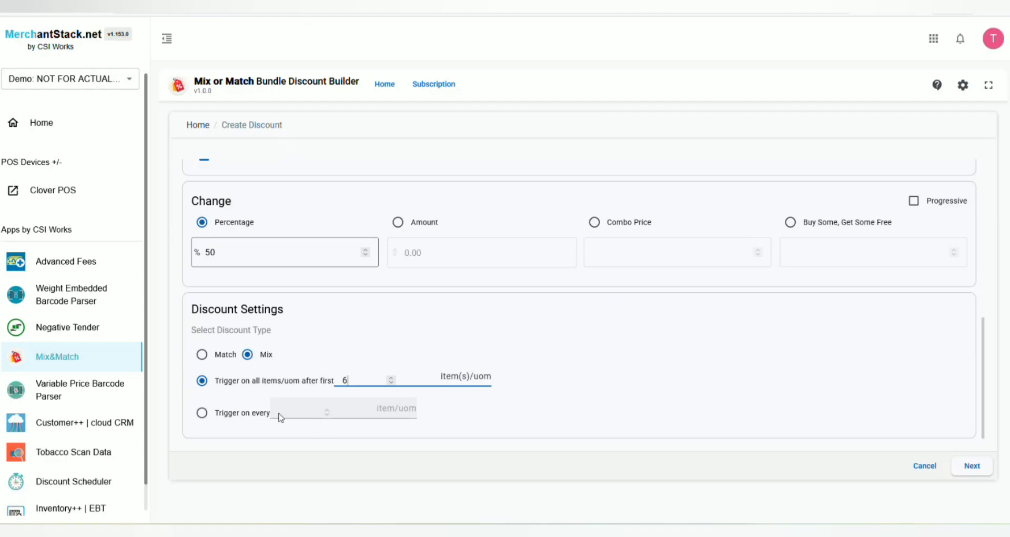
Set the percentage to 10 and switch the trigger to every 2 items
drag(219, 252, 207, 251)
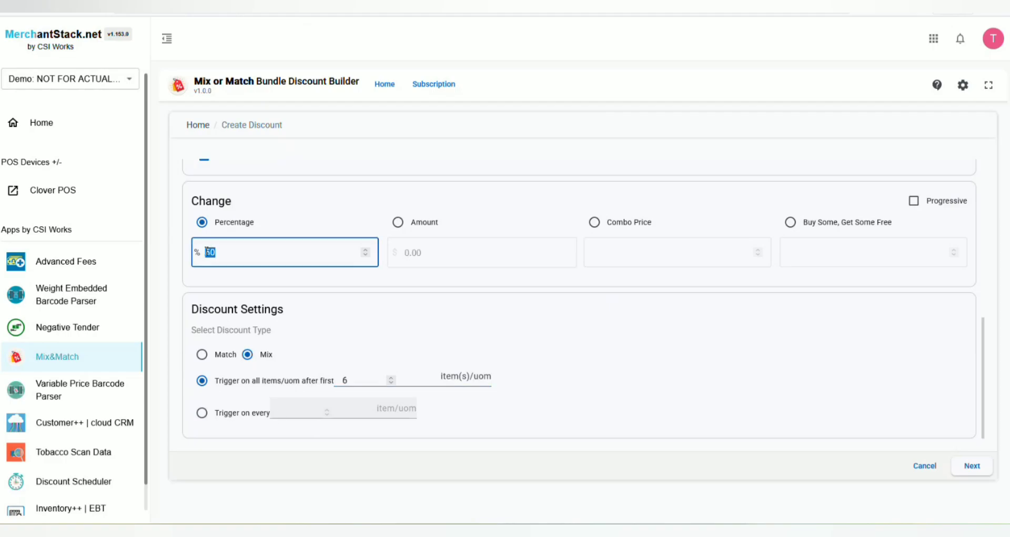
text(10)
click(501, 409)
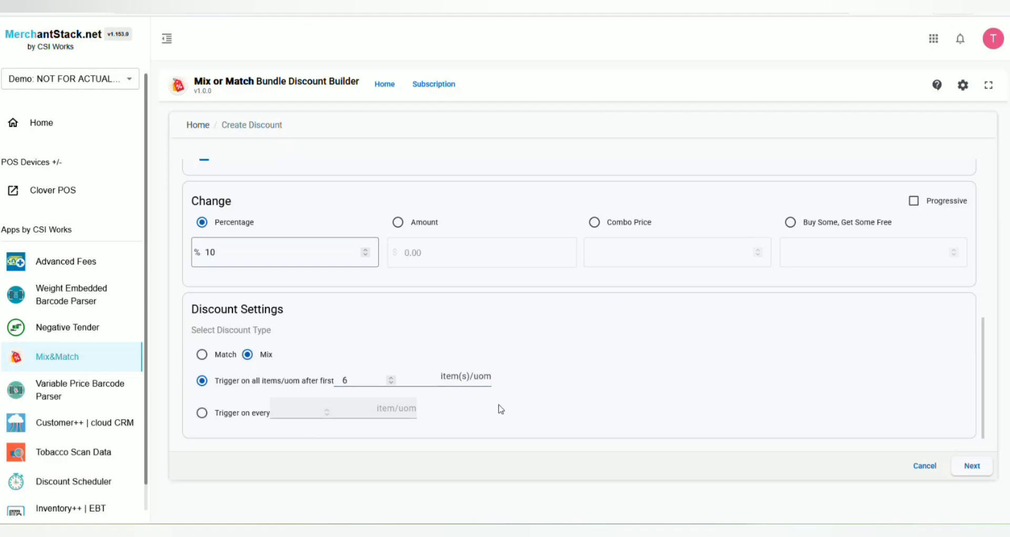
click(202, 412)
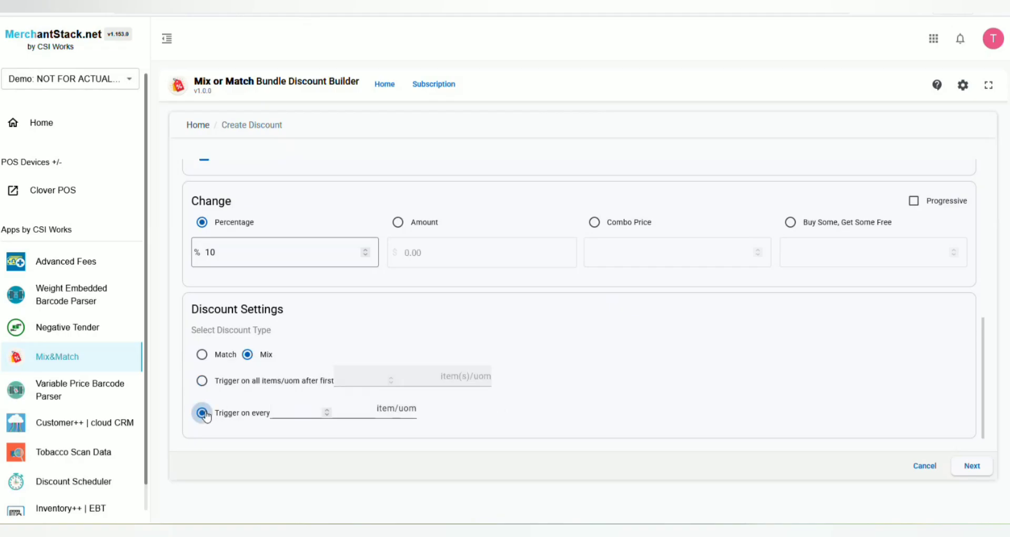
click(302, 413)
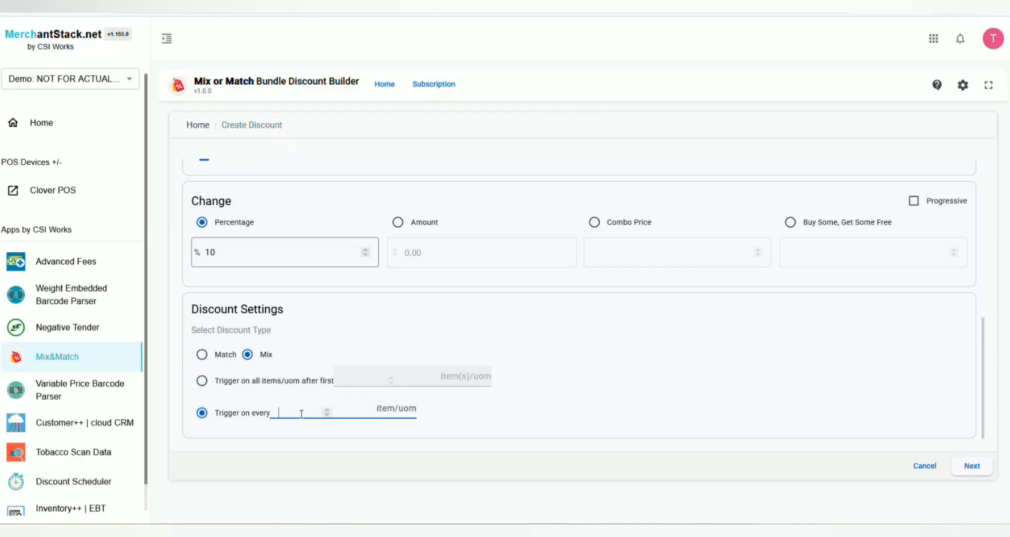
click(418, 347)
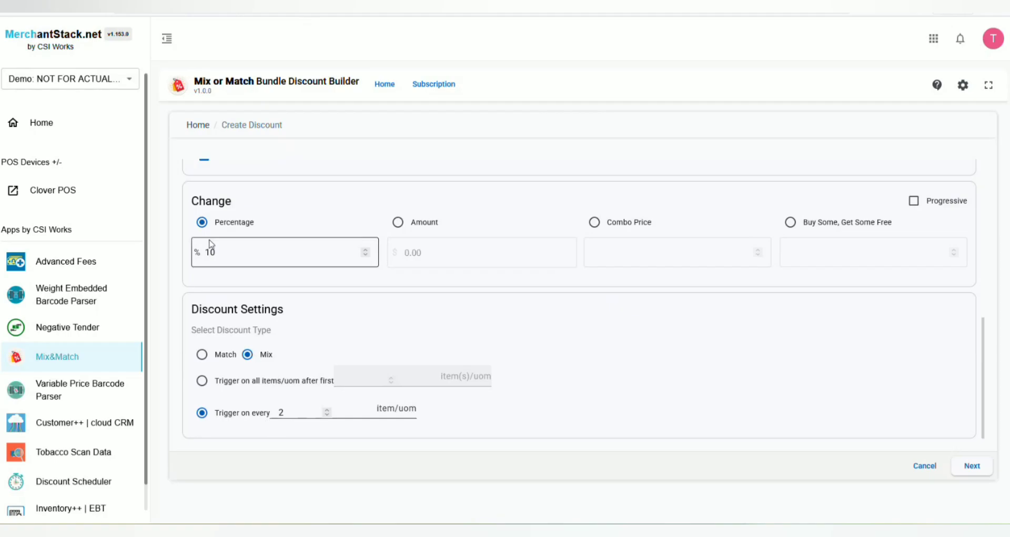
click(397, 222)
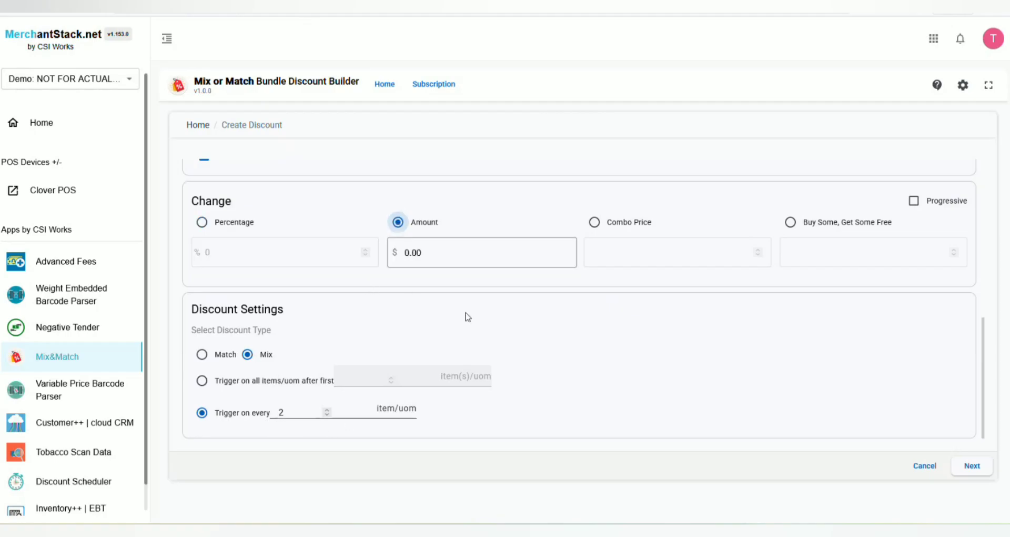
click(446, 250)
click(916, 203)
click(916, 203)
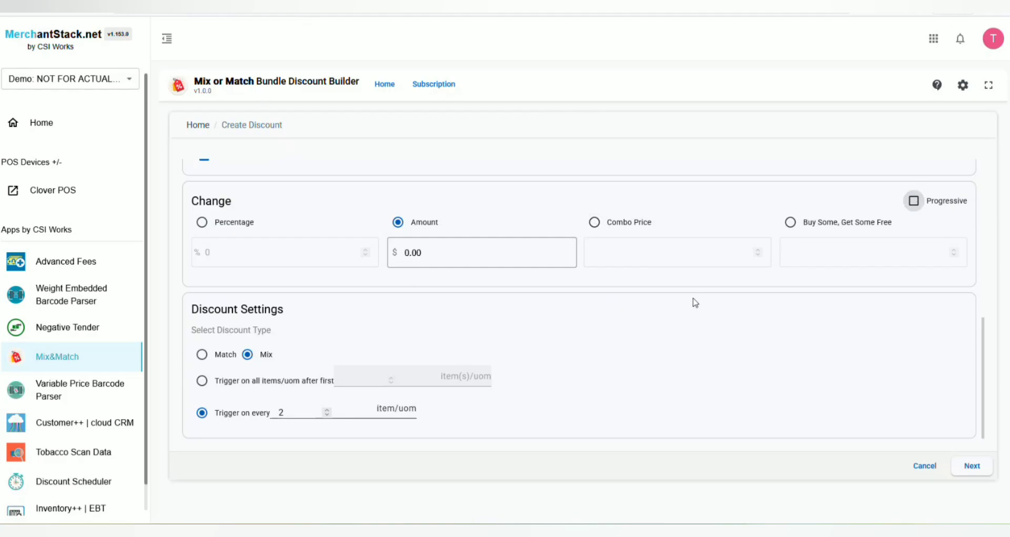
Reselect the Percentage change type and set it to 10
click(201, 222)
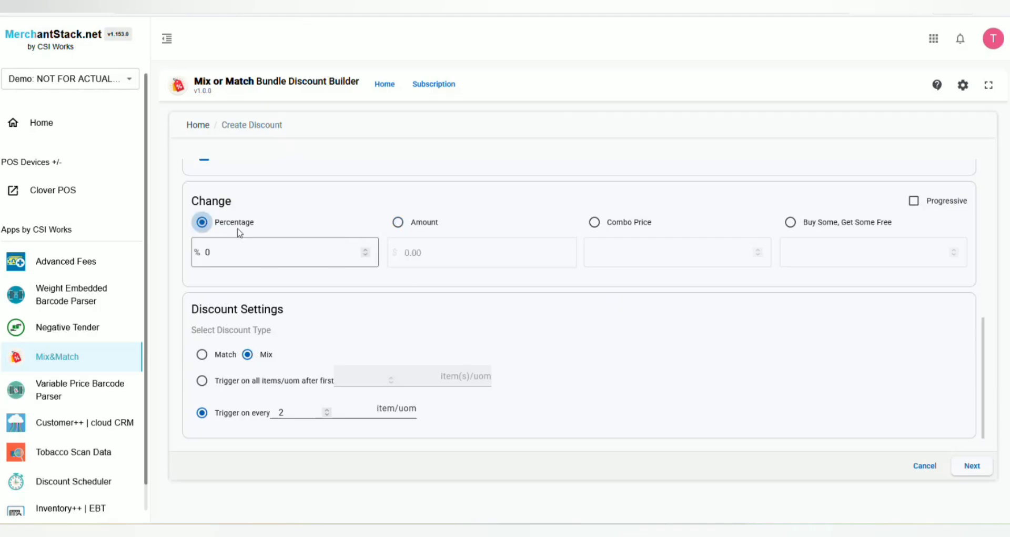
click(263, 255)
key(BackSpace)
text(10)
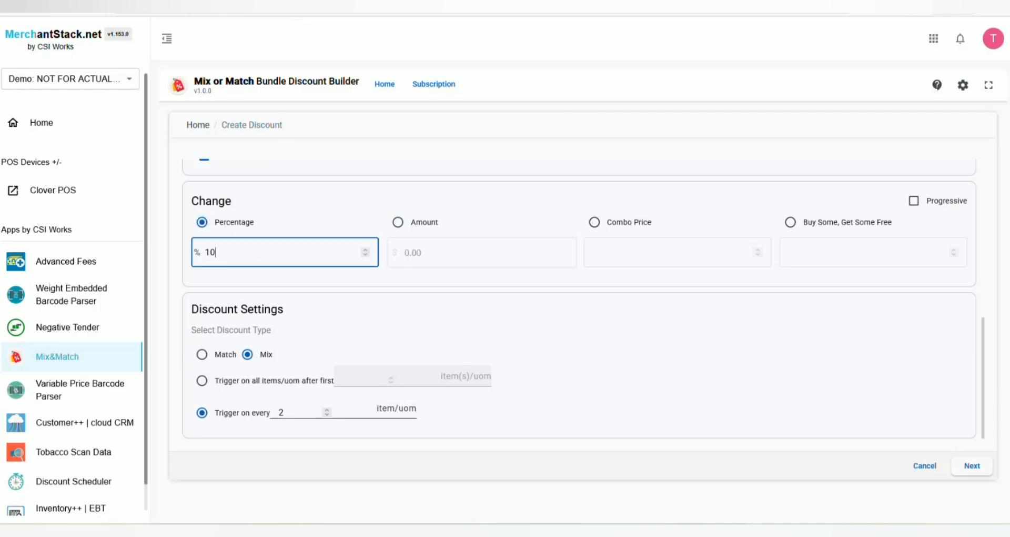
Advance to the item selection page and search the items for marl
click(972, 465)
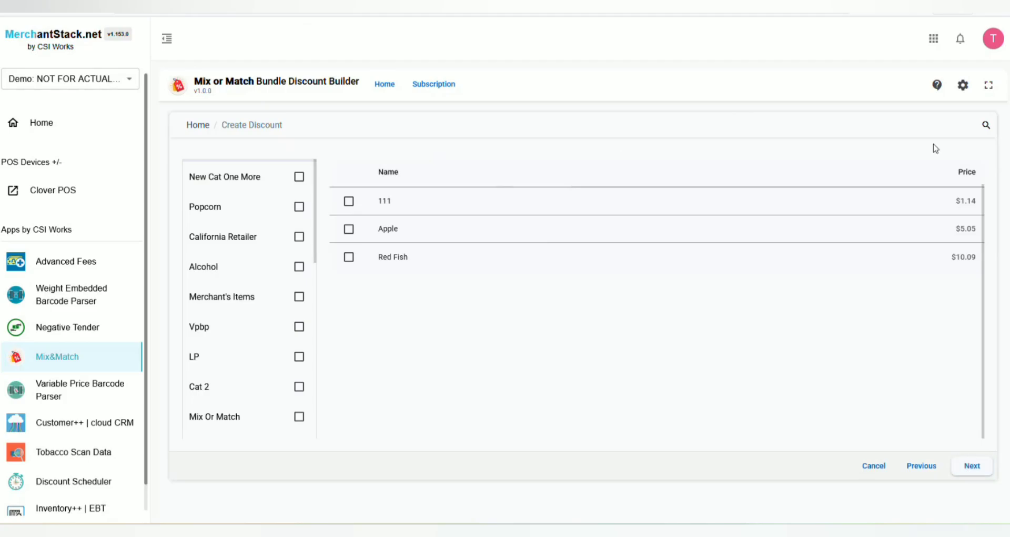
click(985, 126)
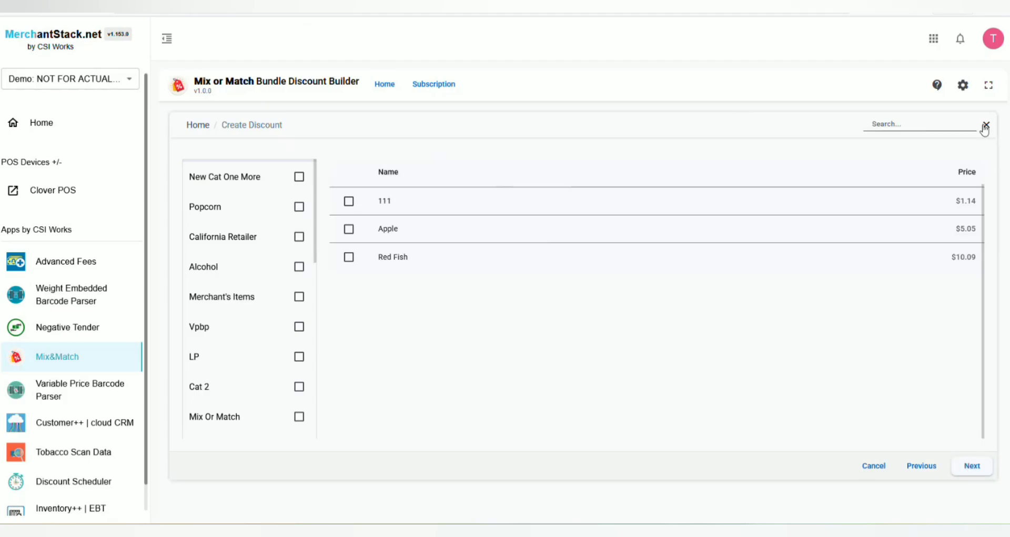
click(906, 127)
text(marl)
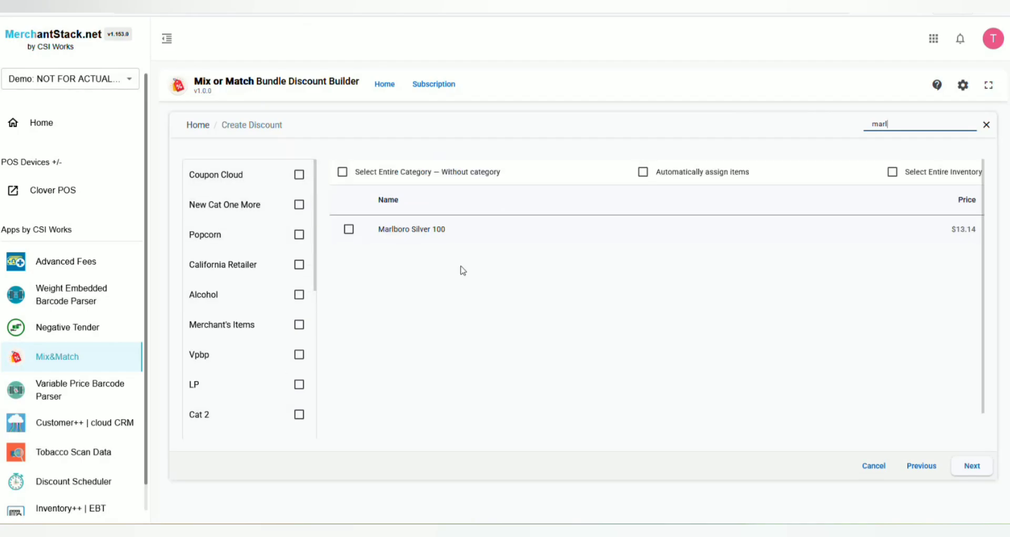
Browse the item list by searching for beer, soda, meat and marl in turn
click(350, 232)
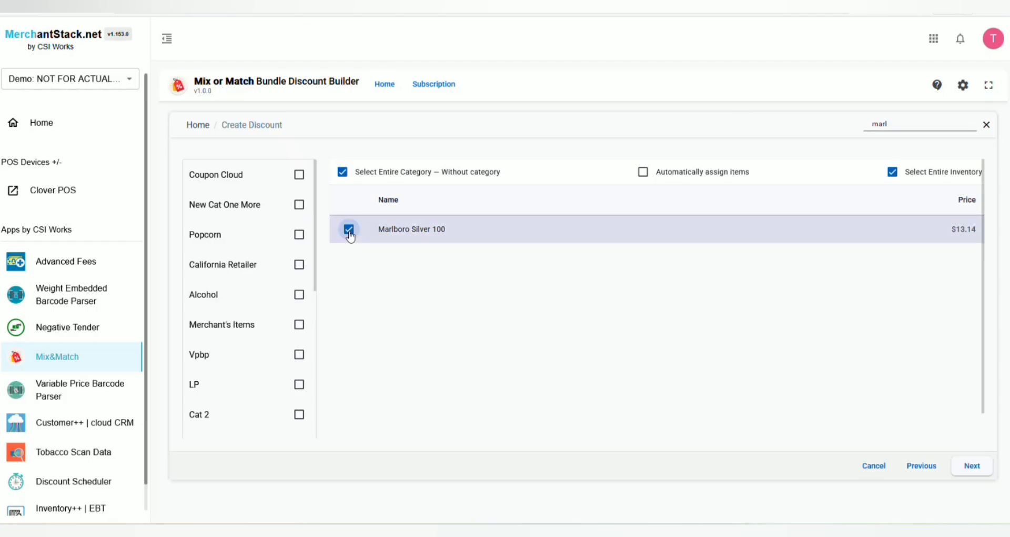
click(350, 230)
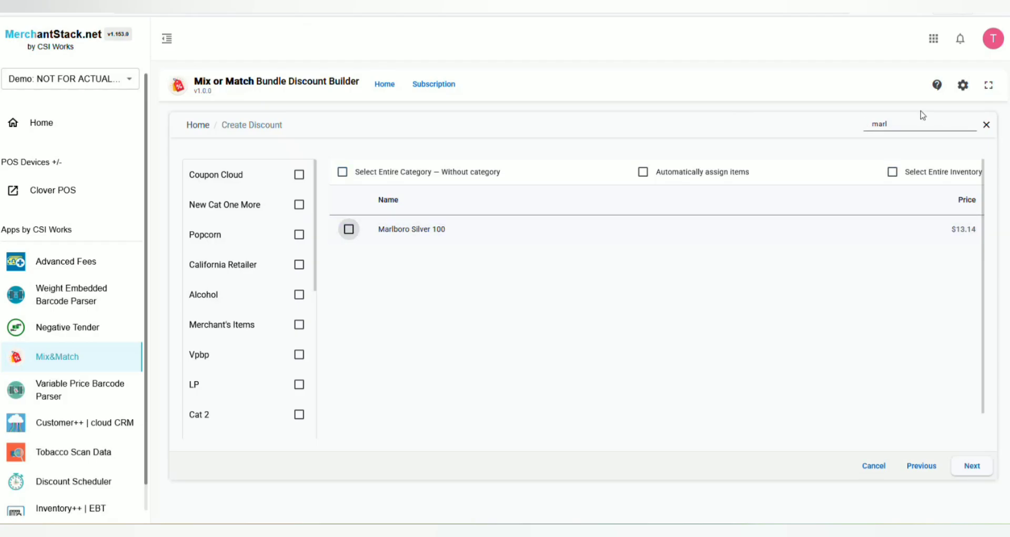
click(916, 125)
drag(916, 125, 790, 127)
text(beer)
key(ctrl+a)
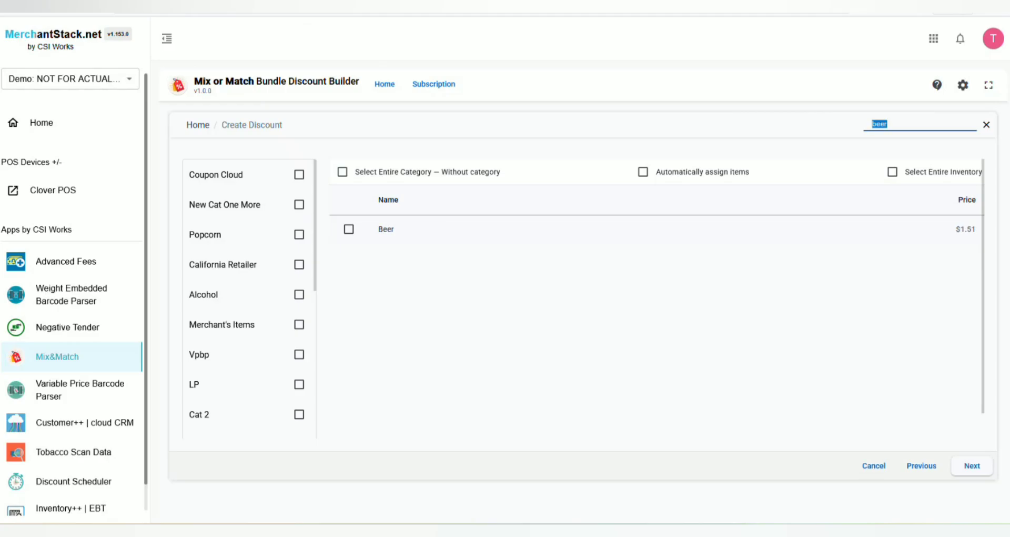
key(BackSpace)
text(soda)
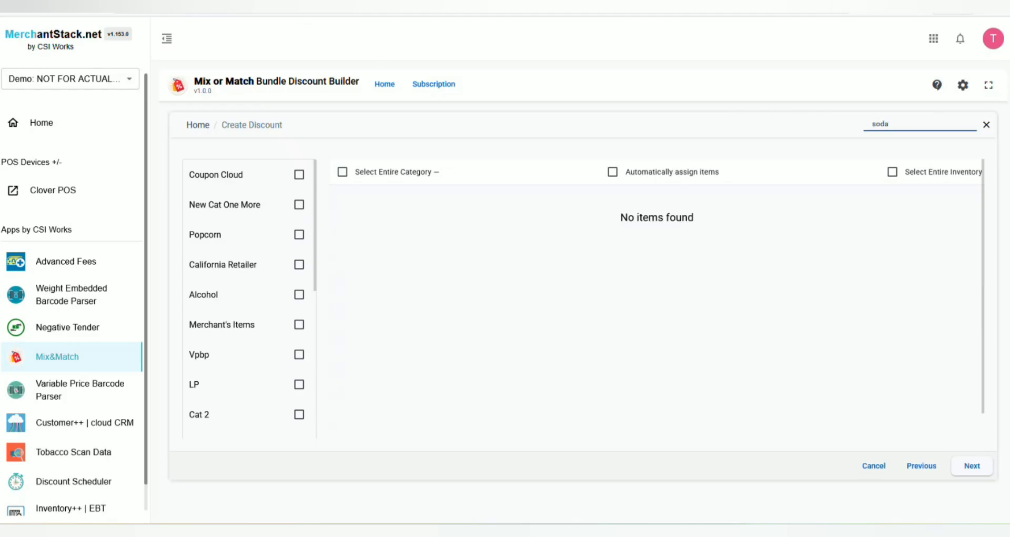
key(ctrl+a)
key(BackSpace)
text(meat)
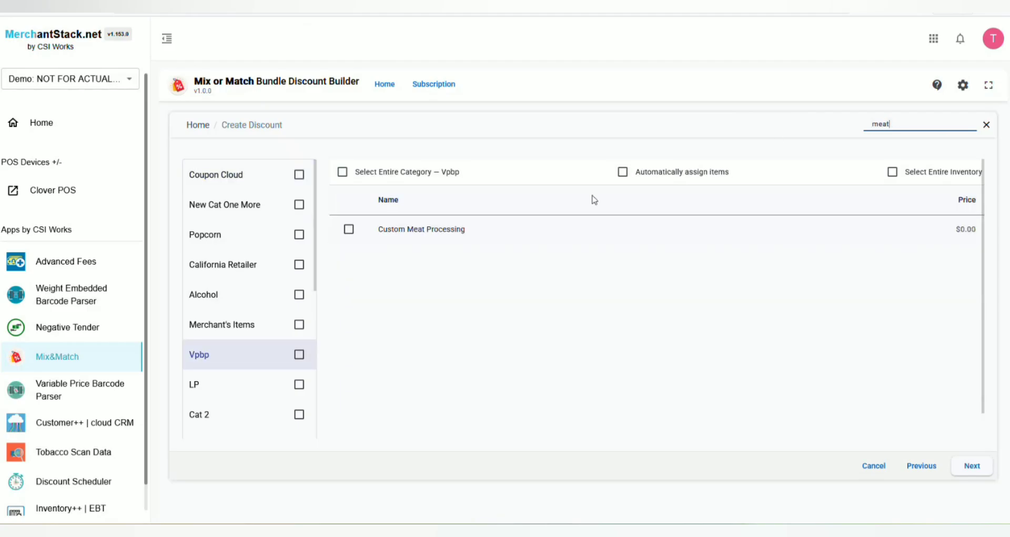
key(ctrl+a)
text(marl)
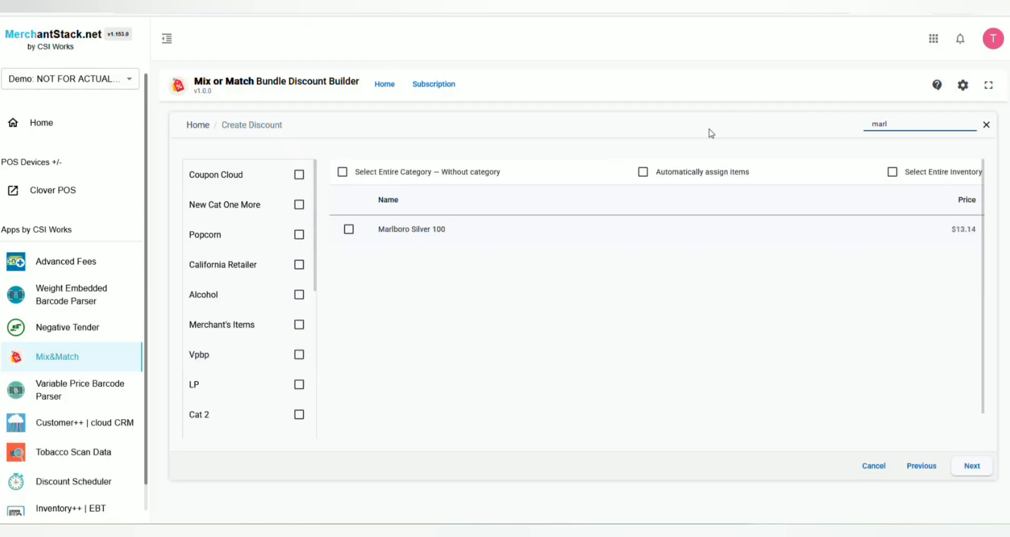
Select Marlboro Silver 100 as the bundle item, continue to the review page and save the discount
click(349, 229)
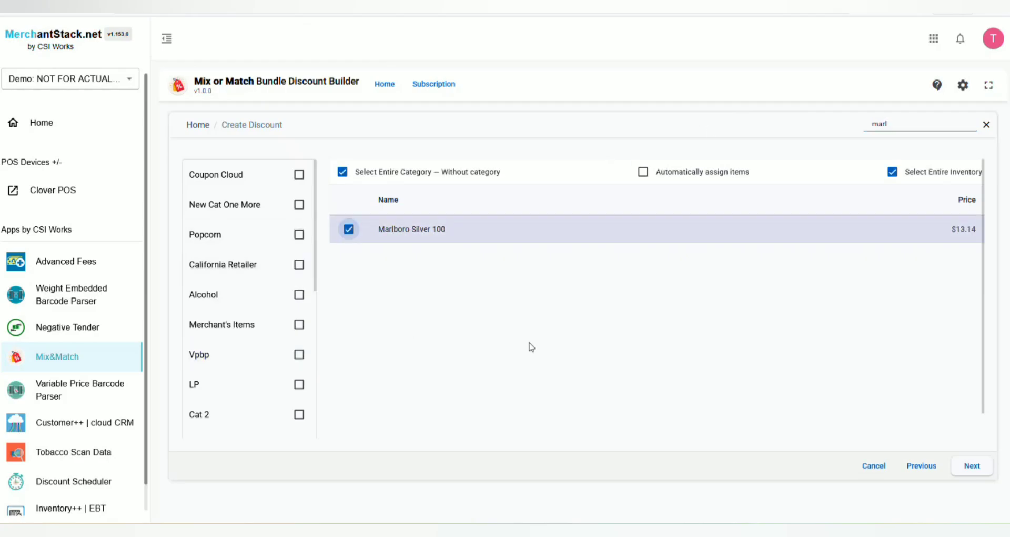
click(963, 469)
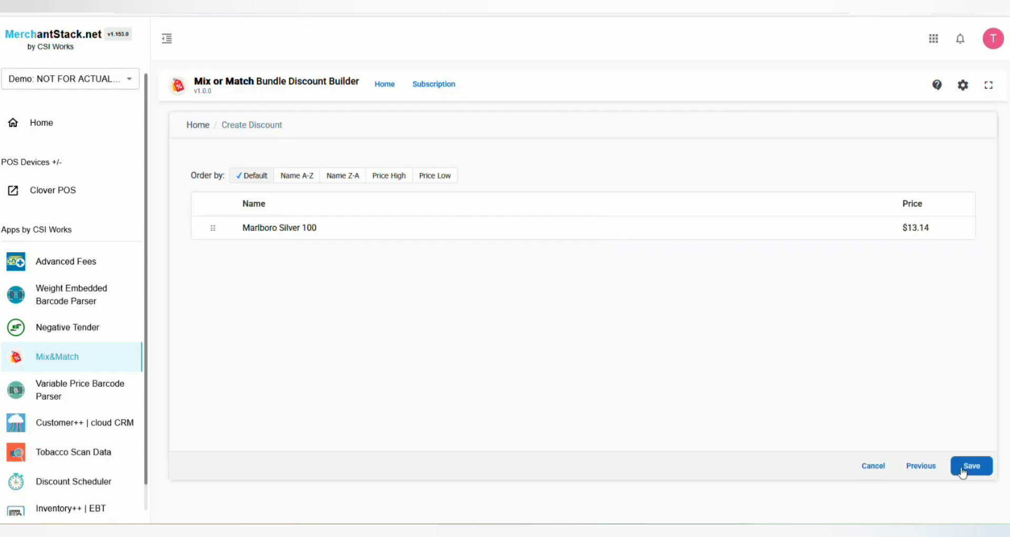
click(963, 469)
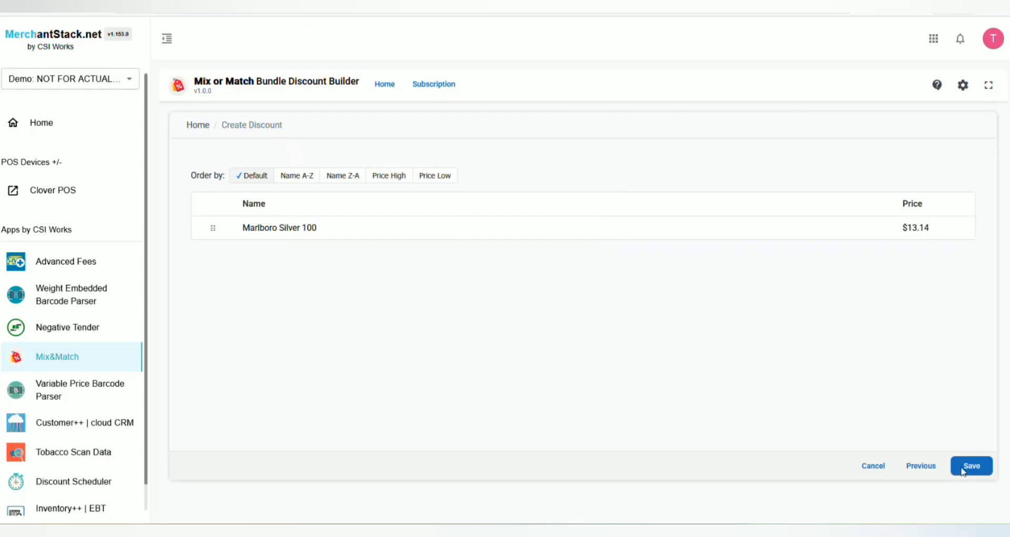